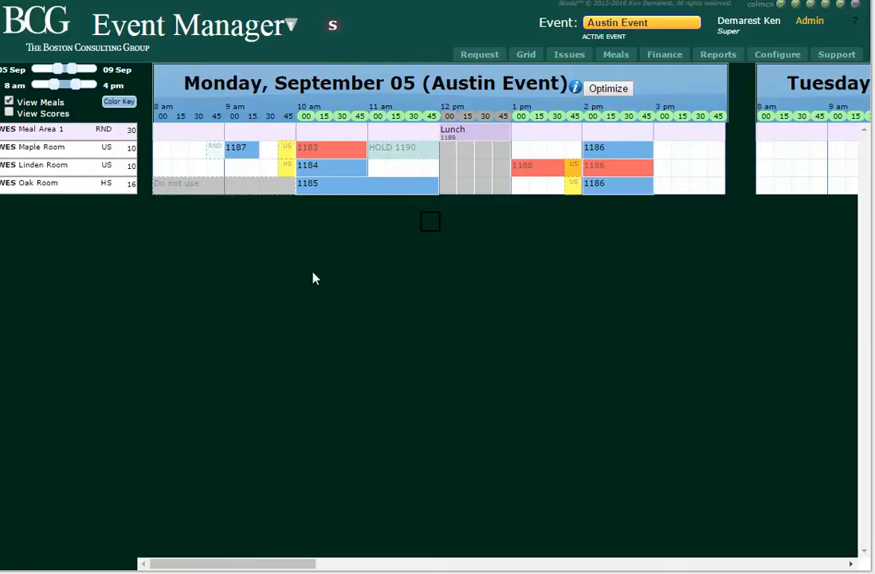
# Start a new meeting in the Linden Room for 05 Sep 2016 at 09:00 am, not copied from an existing one.
pyautogui.click(234, 169)
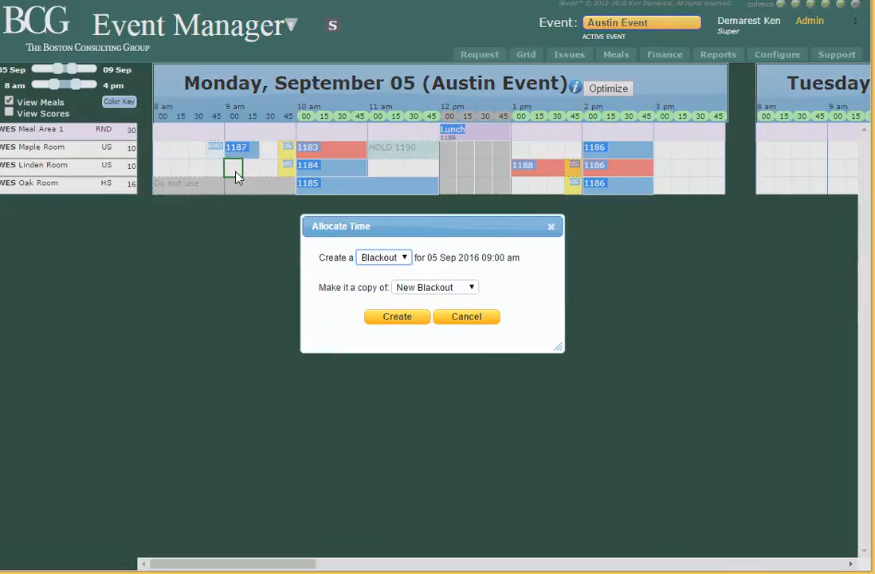
pyautogui.click(404, 258)
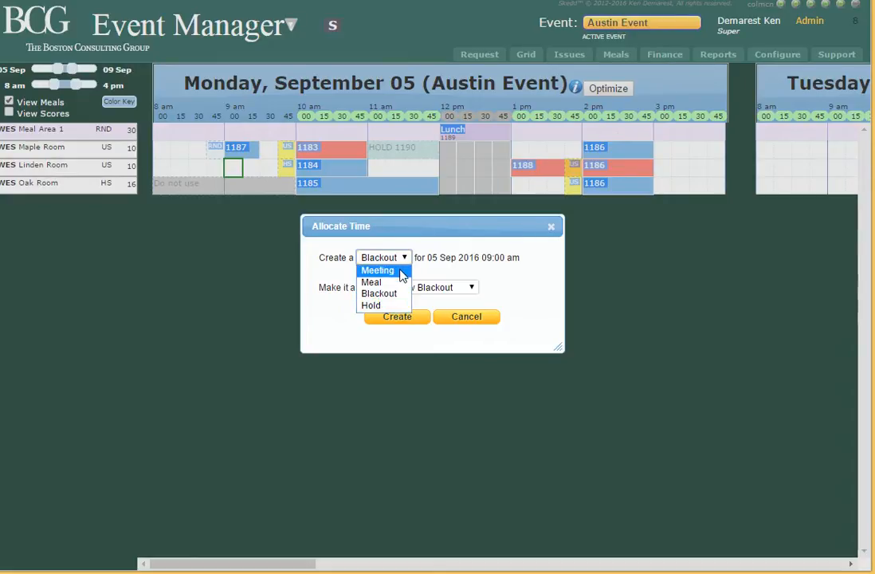
pyautogui.click(401, 271)
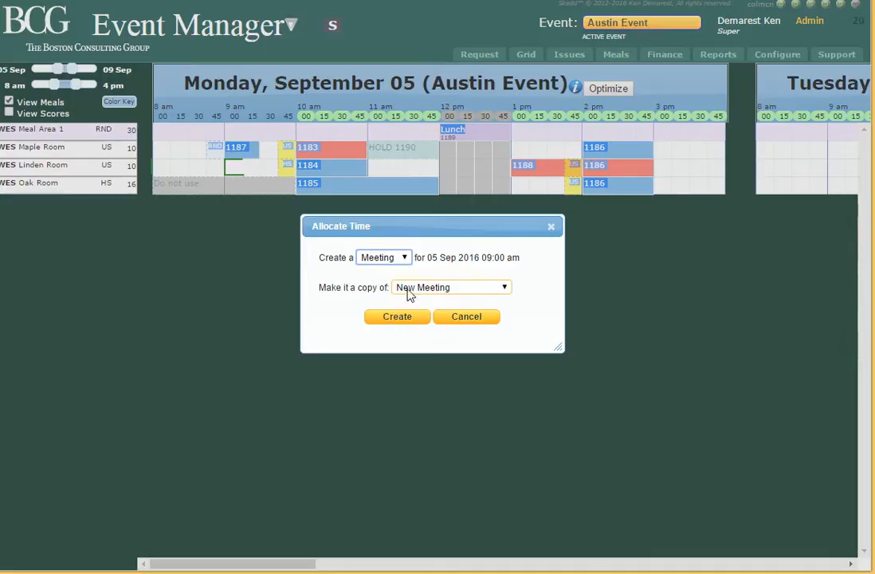
pyautogui.click(498, 289)
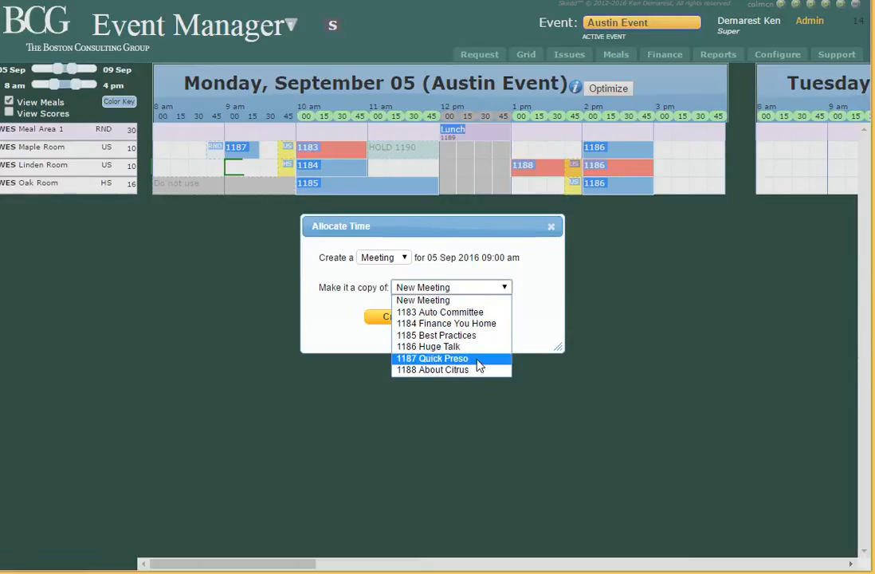
pyautogui.click(456, 302)
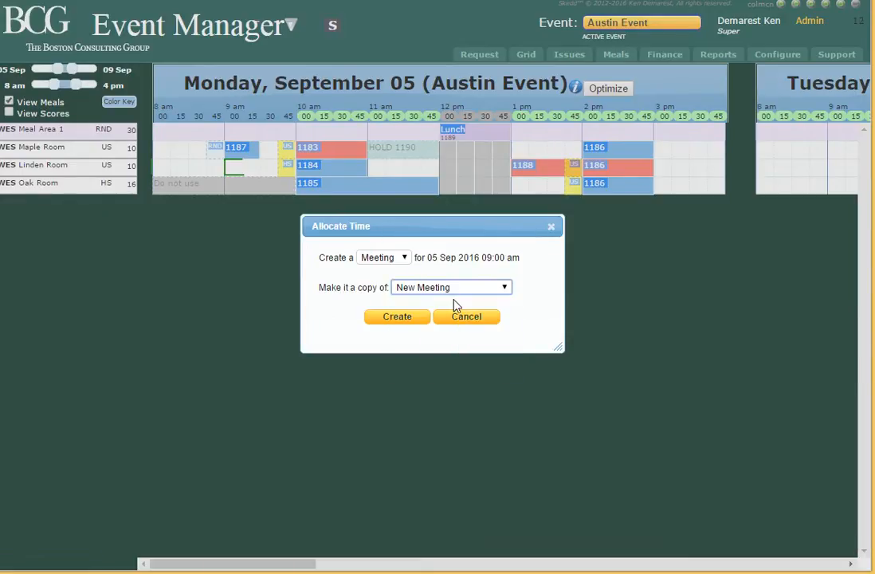
pyautogui.click(398, 317)
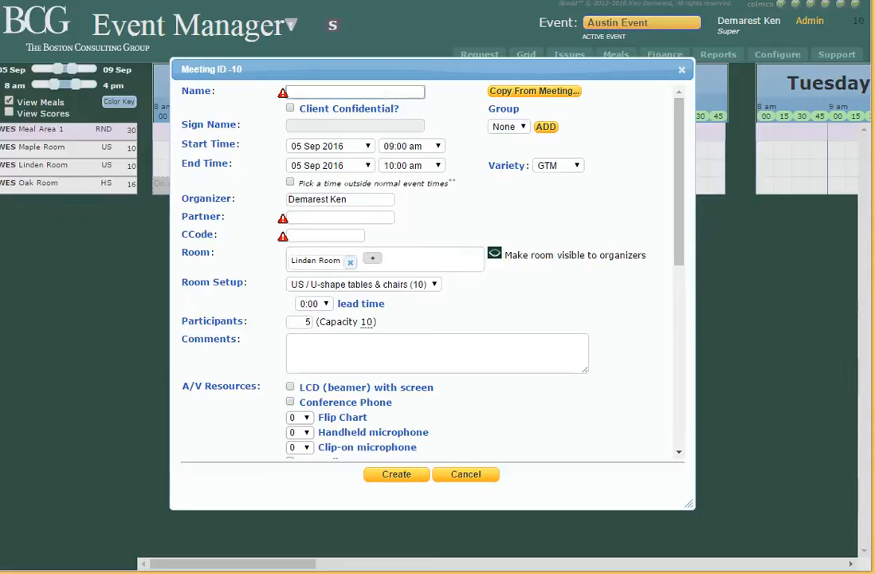
# Name the meeting "Tieing My Shoe" and create it.
pyautogui.write('Tieing My Sho')
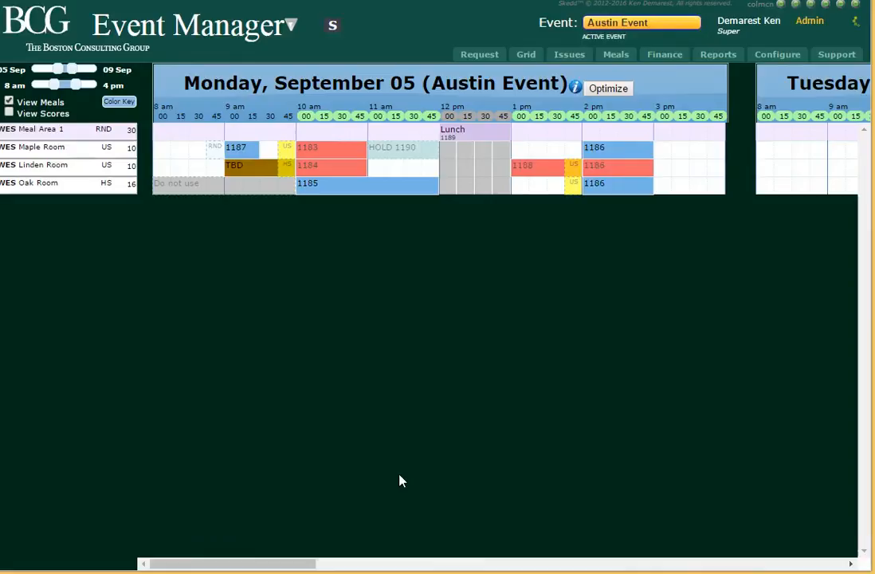
pyautogui.click(397, 474)
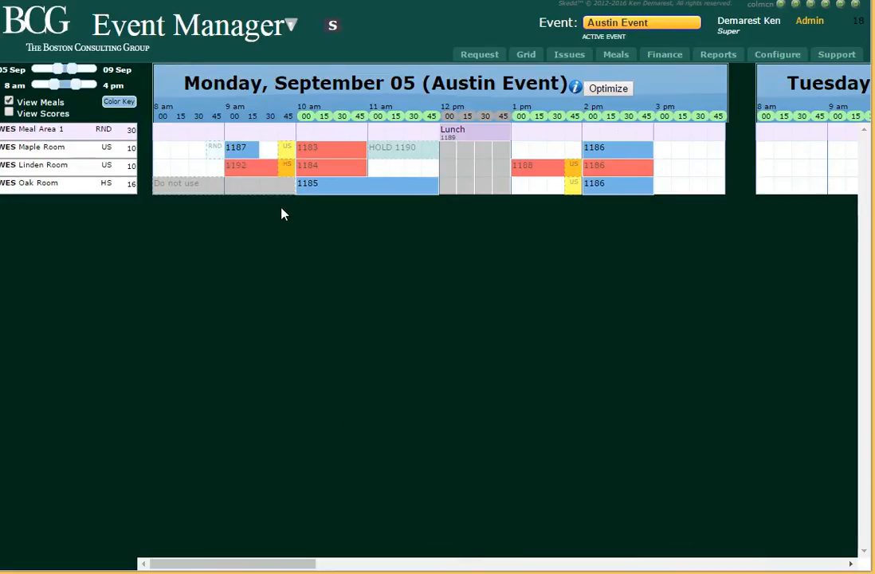
# Set the end time of the Tieing My Shoe meeting to 09:45 am and save it.
pyautogui.moveTo(272, 191)
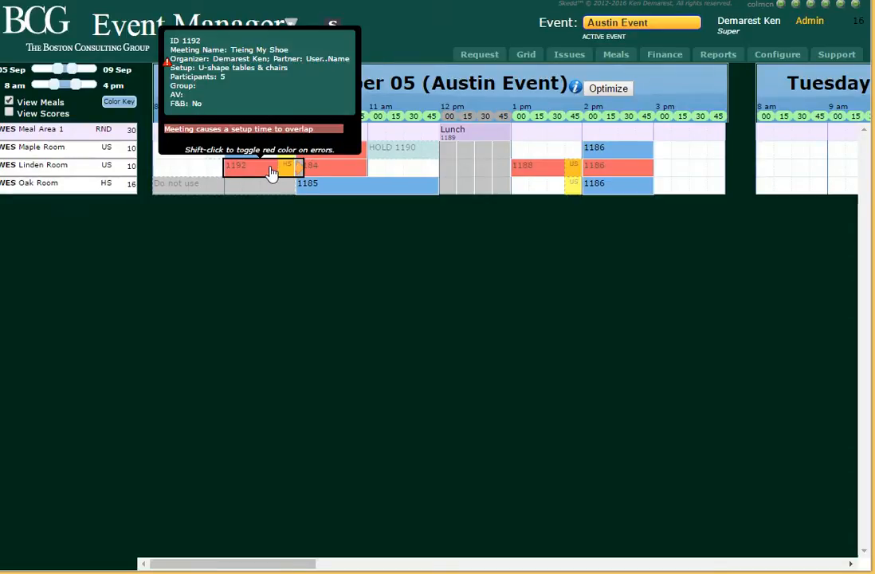
pyautogui.click(270, 173)
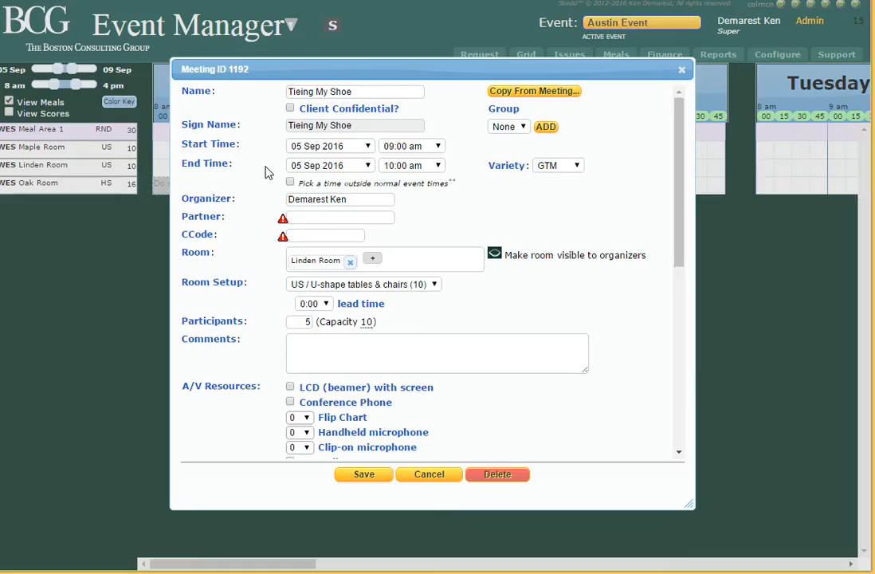
pyautogui.click(436, 169)
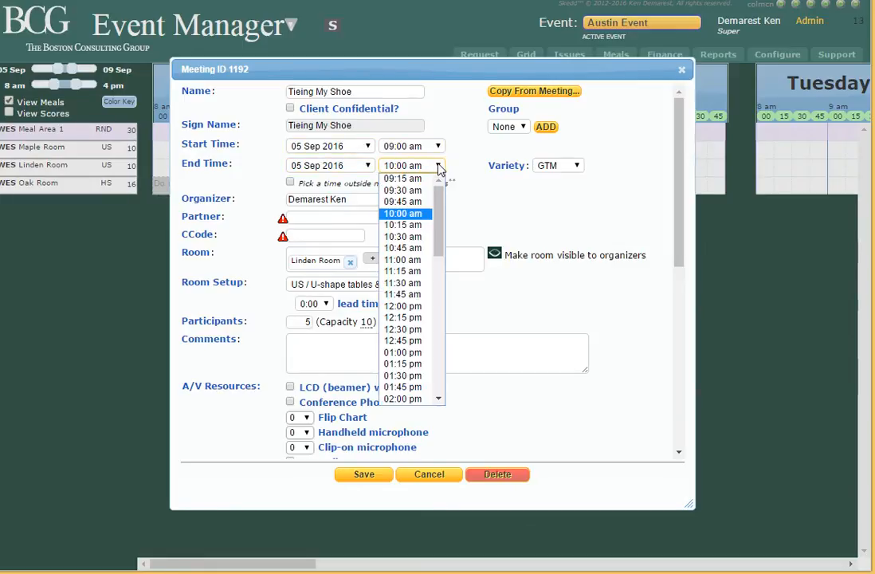
pyautogui.click(406, 202)
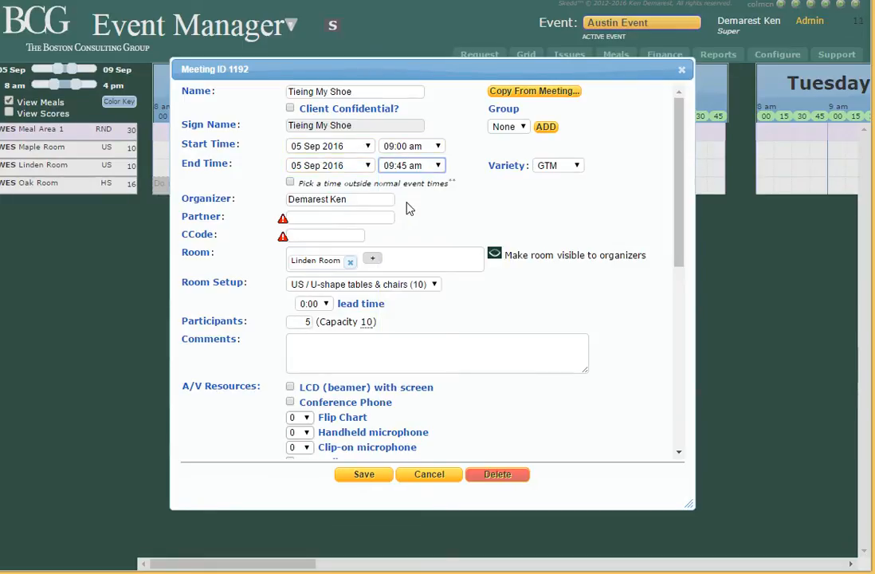
pyautogui.click(365, 477)
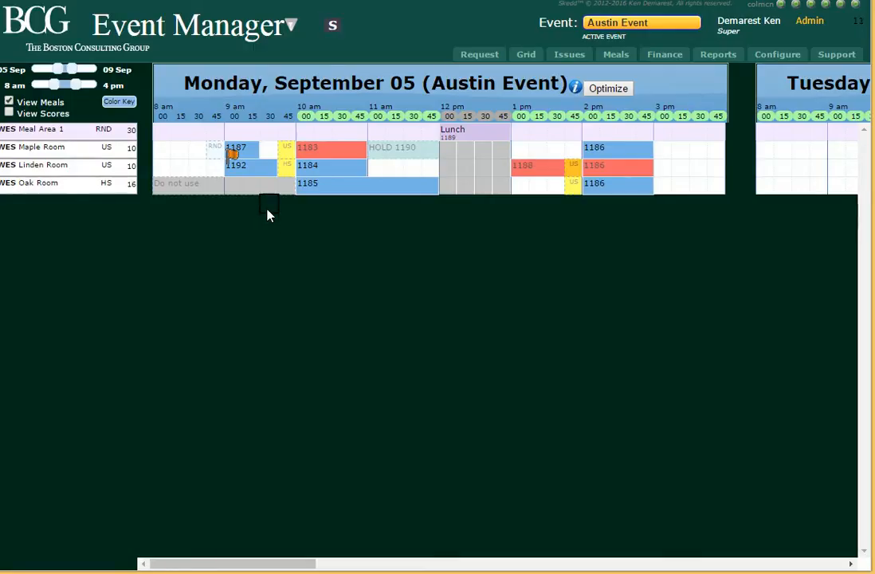
# Change the Tieing My Shoe meeting's room setup to RND / Banquet Rounds and give it 15 minutes of lead time.
pyautogui.moveTo(257, 182)
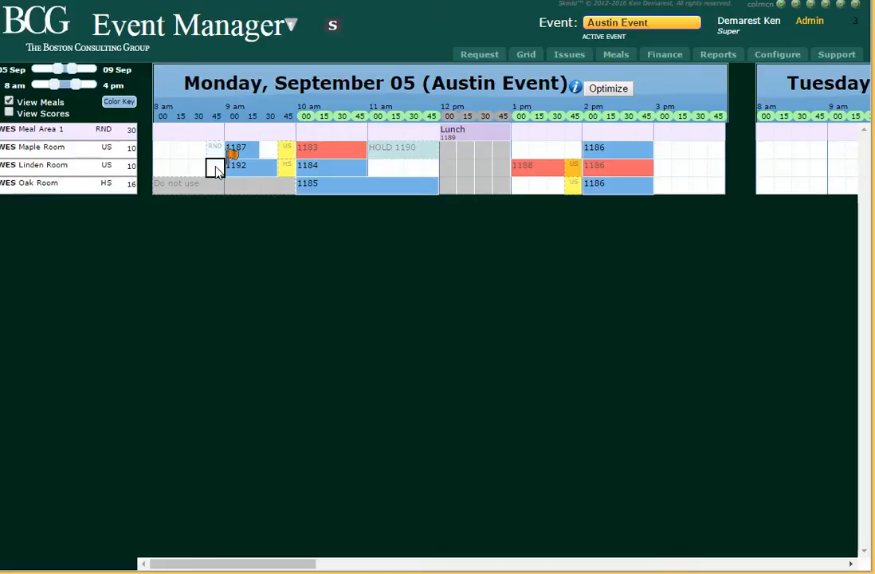
pyautogui.moveTo(115, 171)
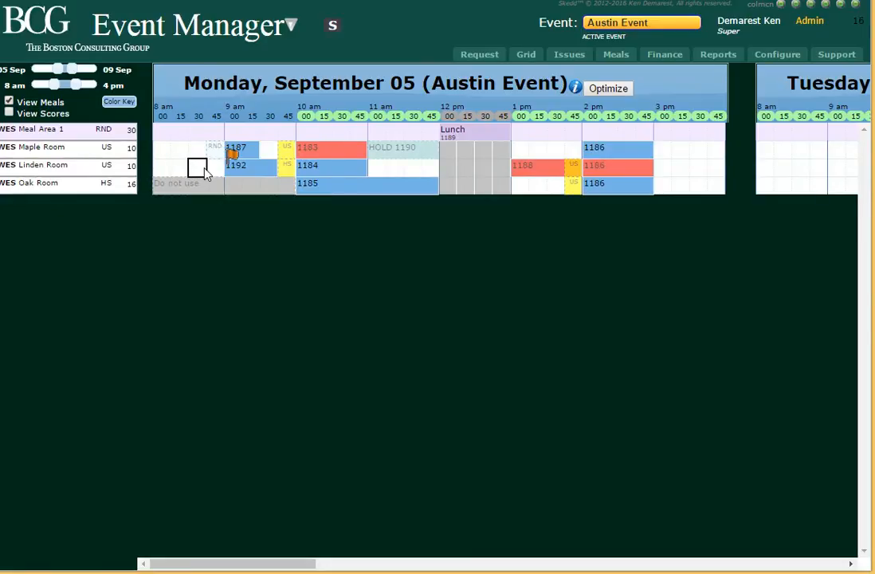
pyautogui.click(260, 176)
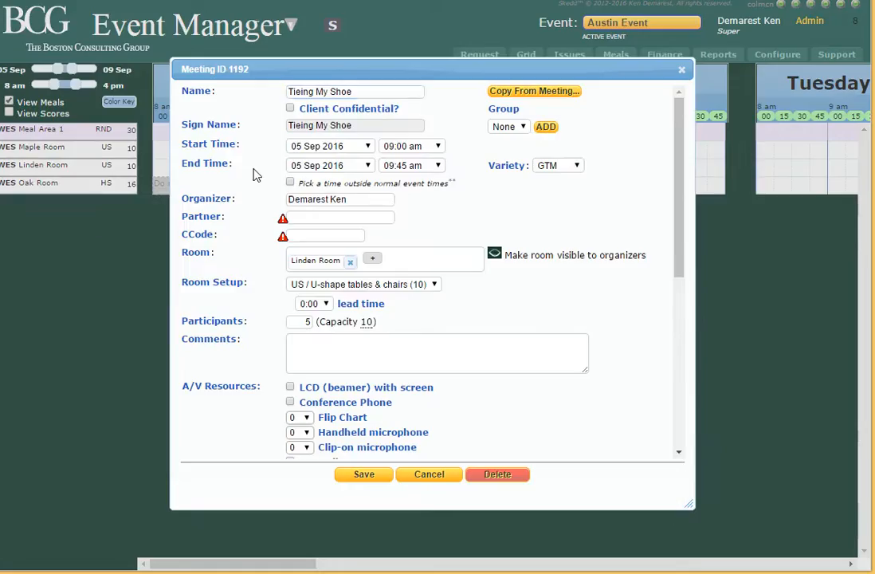
pyautogui.click(348, 287)
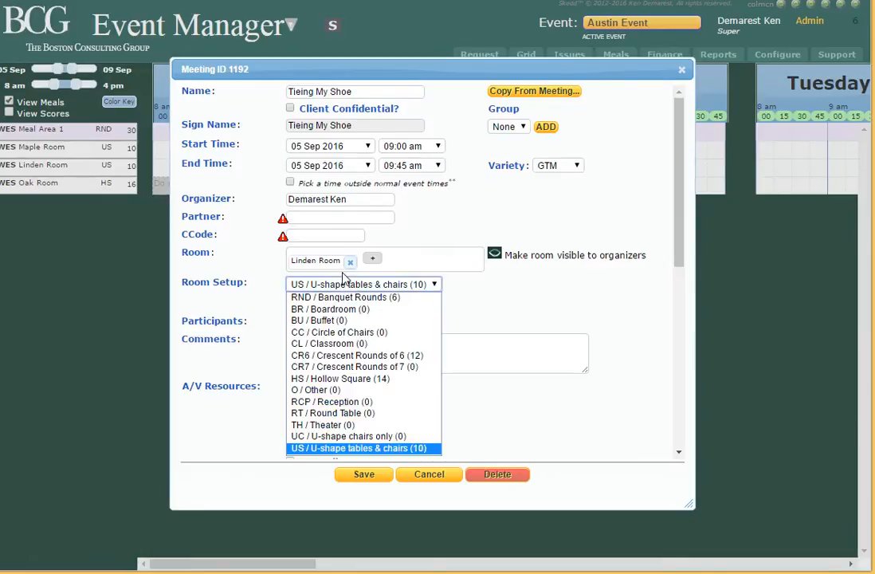
pyautogui.click(334, 297)
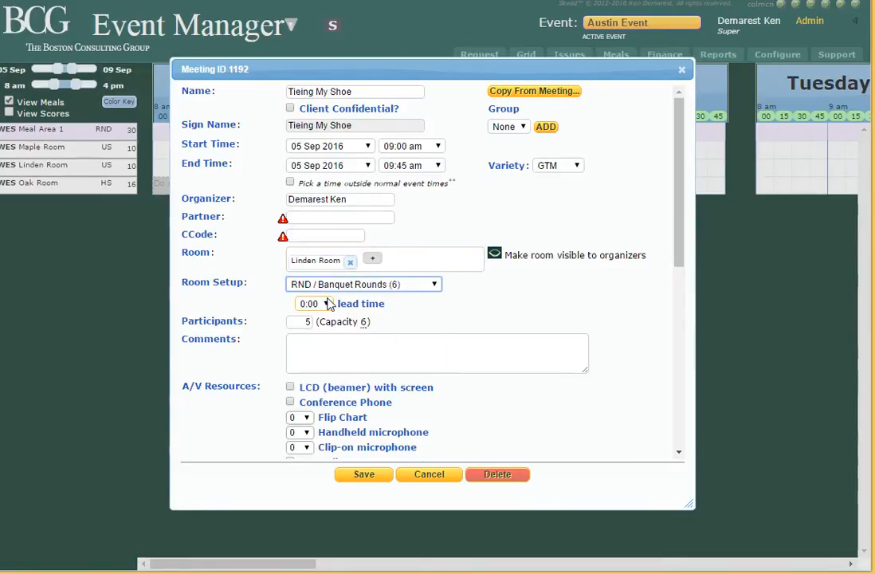
pyautogui.click(363, 474)
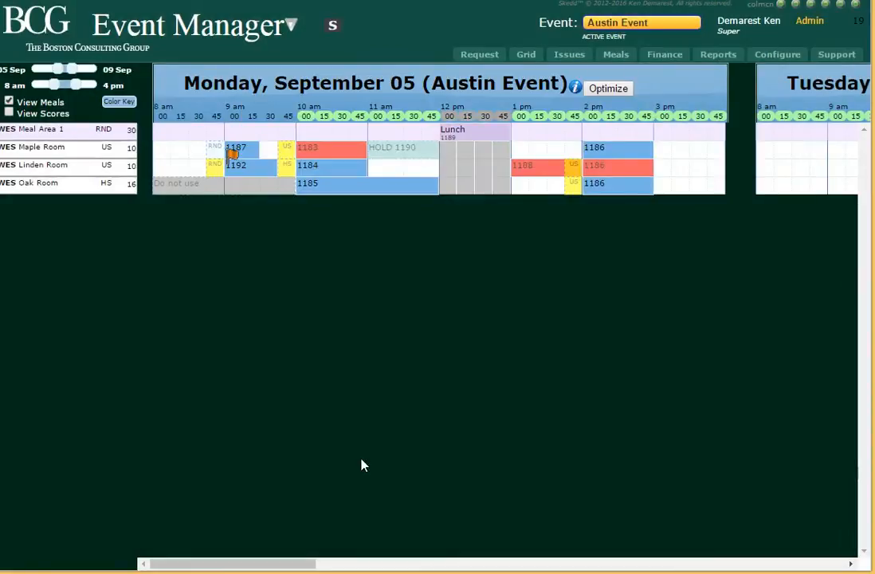
pyautogui.click(217, 170)
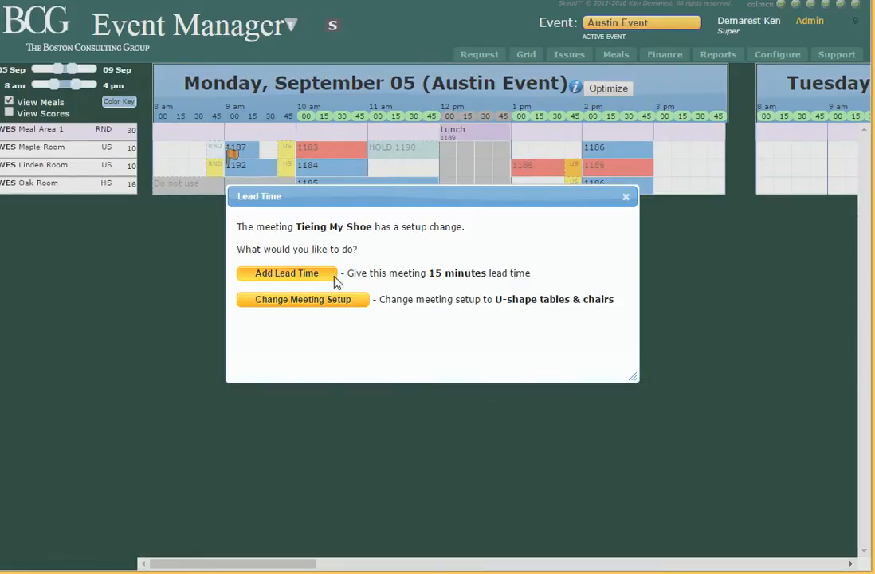
pyautogui.click(284, 274)
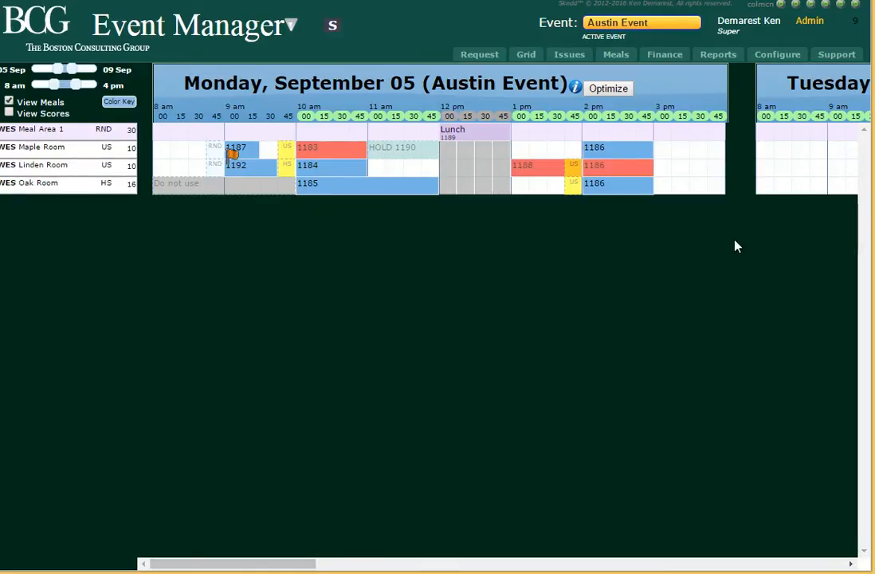
# Create a meeting named "ShortButLarge" for 05 Sep 2016 at 03:30 pm, booked in both the Maple Room and the Linden Room.
pyautogui.click(699, 152)
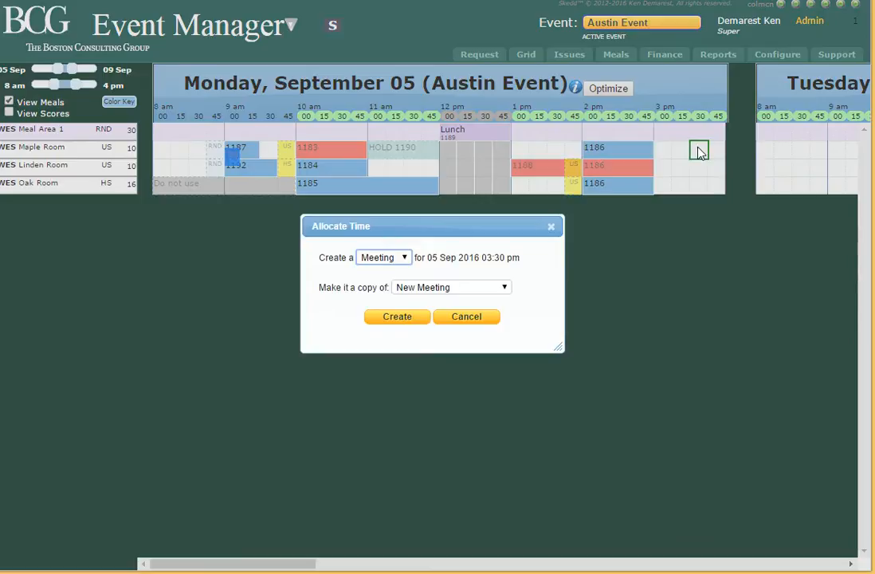
pyautogui.click(404, 317)
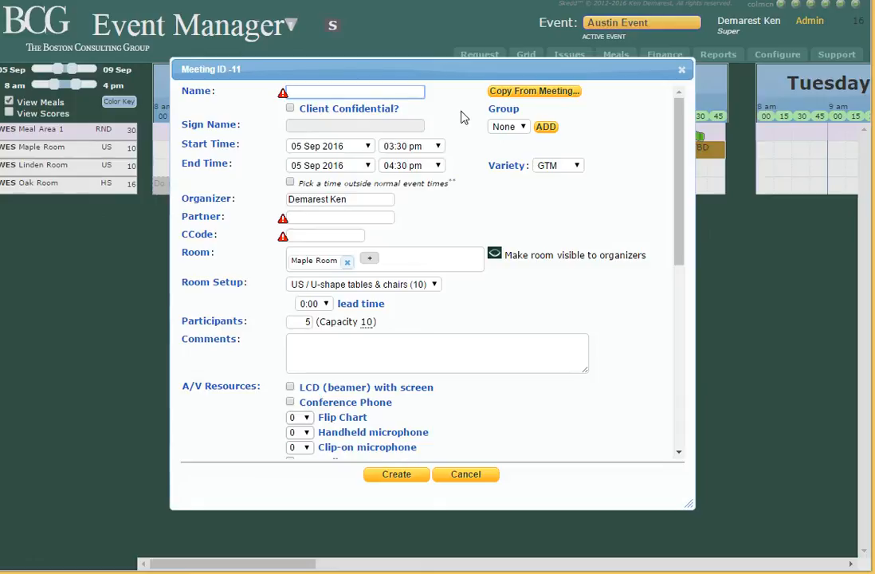
pyautogui.write('ShortButLarge')
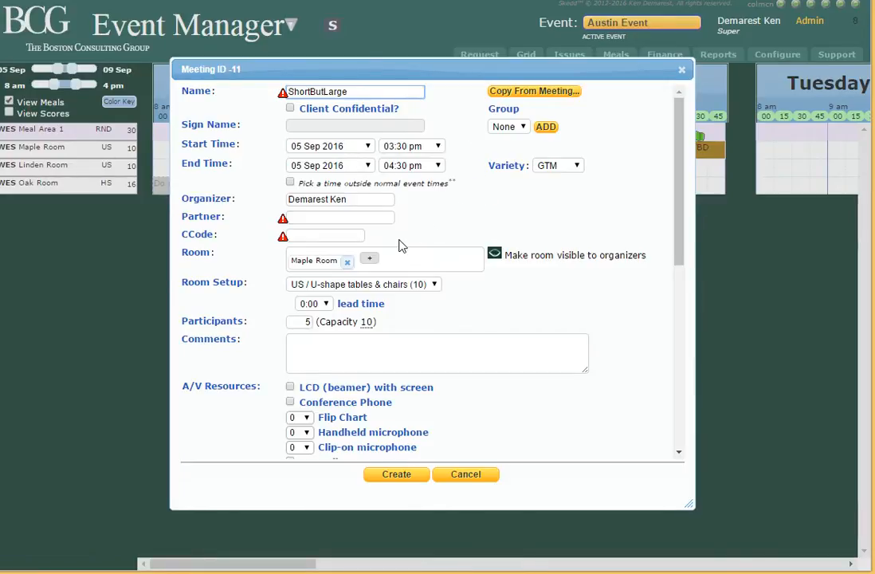
pyautogui.click(369, 259)
pyautogui.click(384, 258)
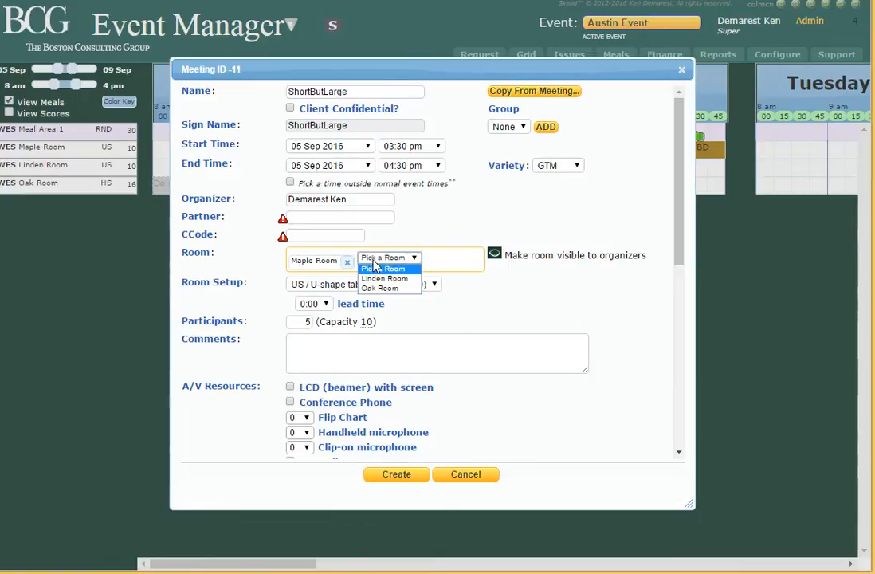
pyautogui.click(383, 278)
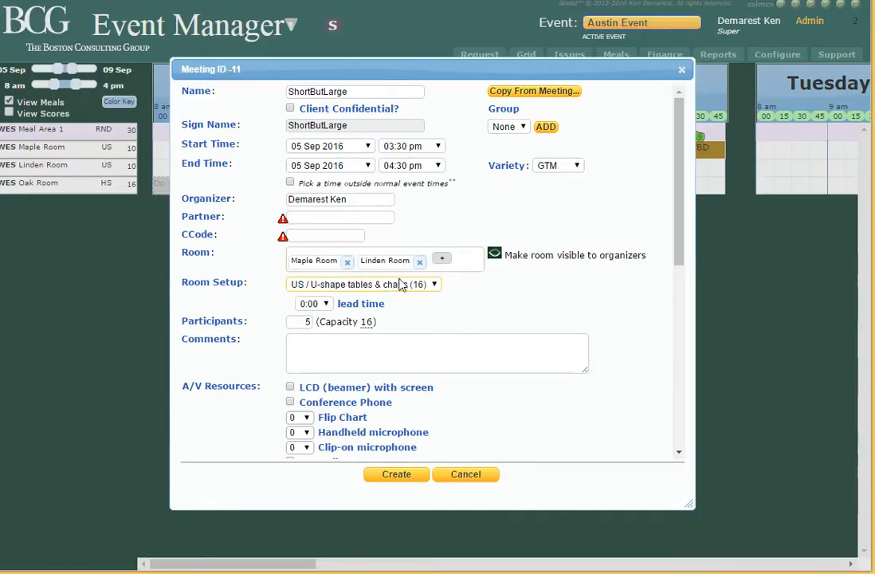
pyautogui.click(400, 479)
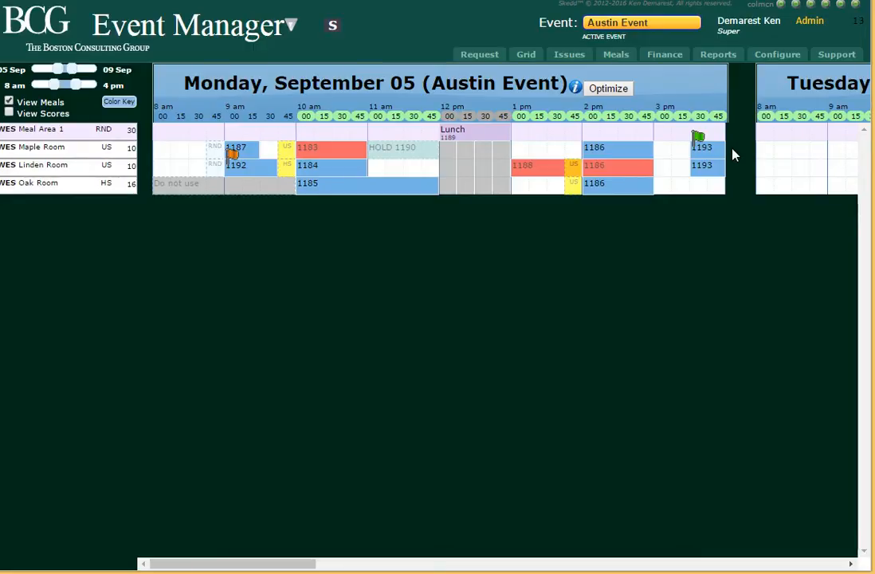
pyautogui.moveTo(728, 152)
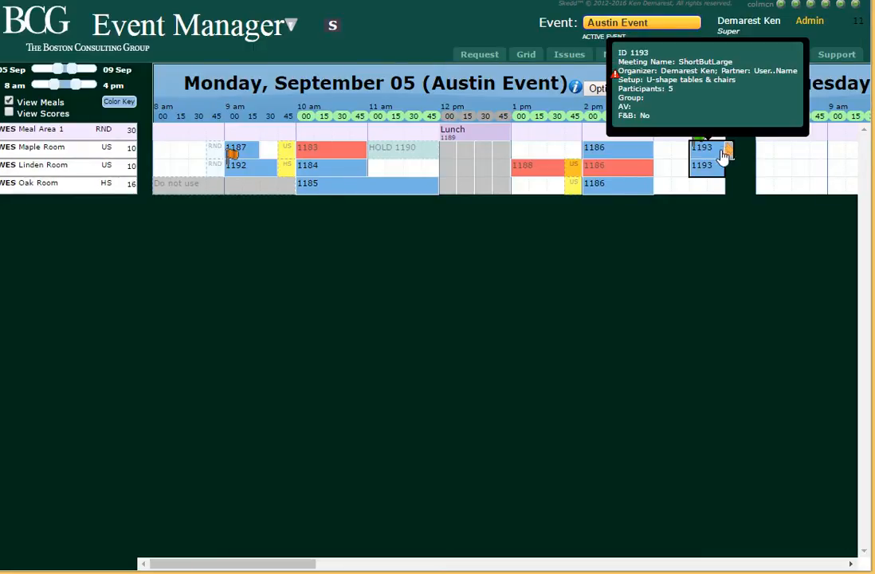
pyautogui.moveTo(727, 150); pyautogui.dragTo(719, 175)
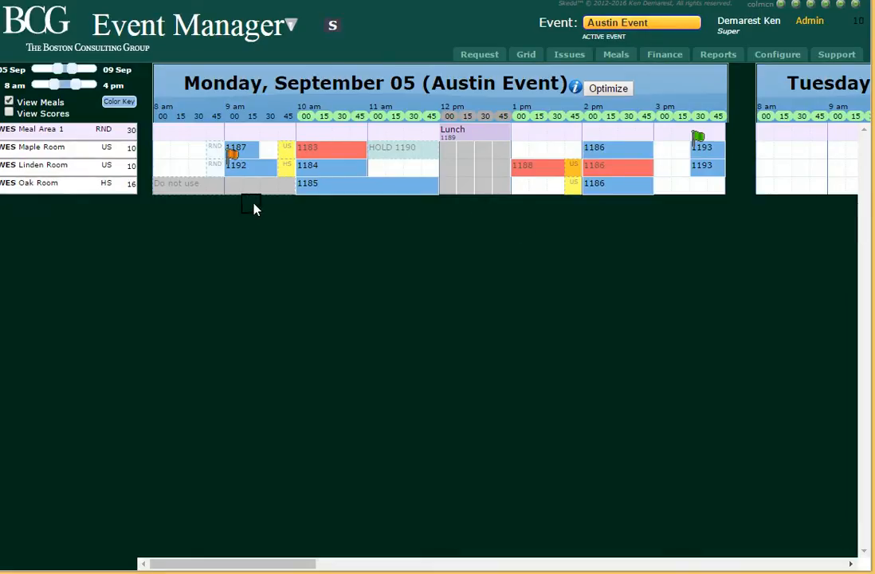
# Move the Tieing My Shoe meeting in the Linden Room to start at 08:30 am and confirm the time change.
pyautogui.moveTo(261, 170)
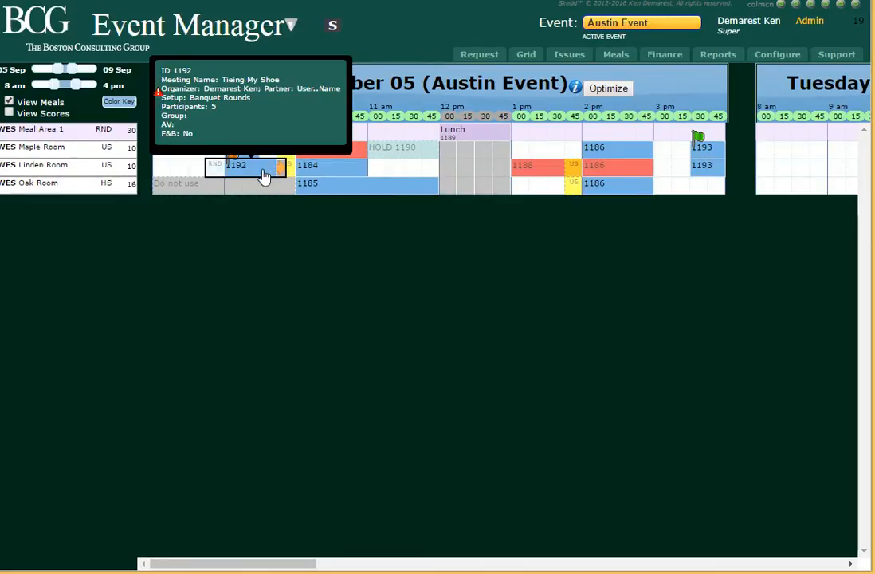
pyautogui.moveTo(264, 175); pyautogui.dragTo(216, 175)
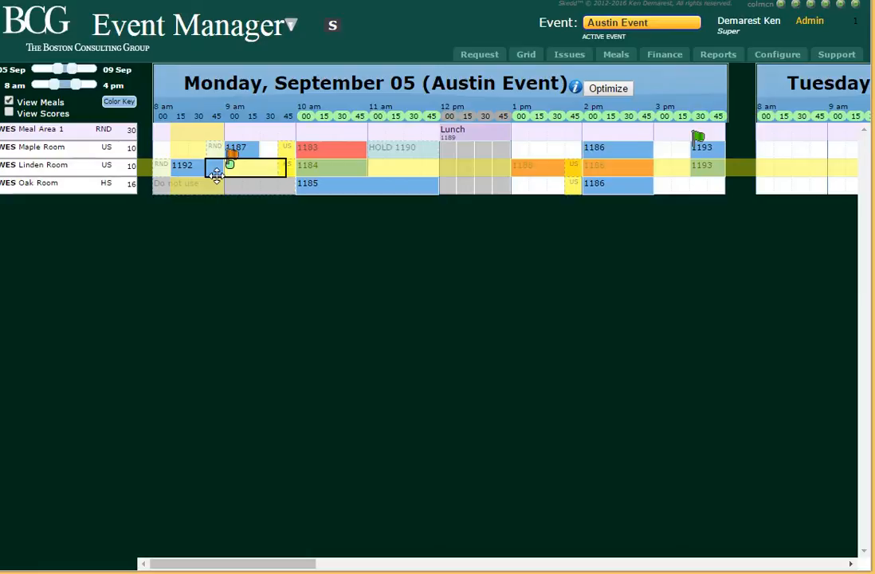
pyautogui.moveTo(216, 176); pyautogui.dragTo(223, 176)
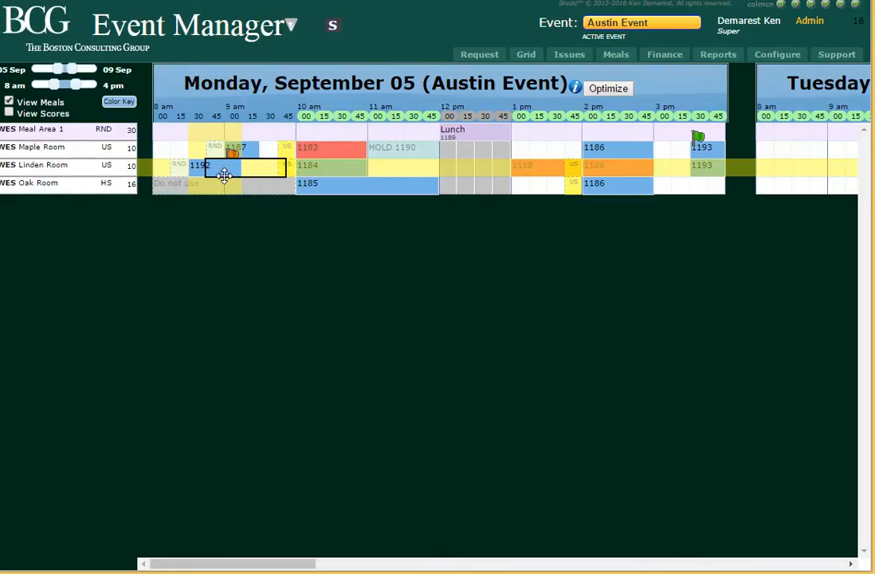
pyautogui.moveTo(223, 176); pyautogui.dragTo(218, 173)
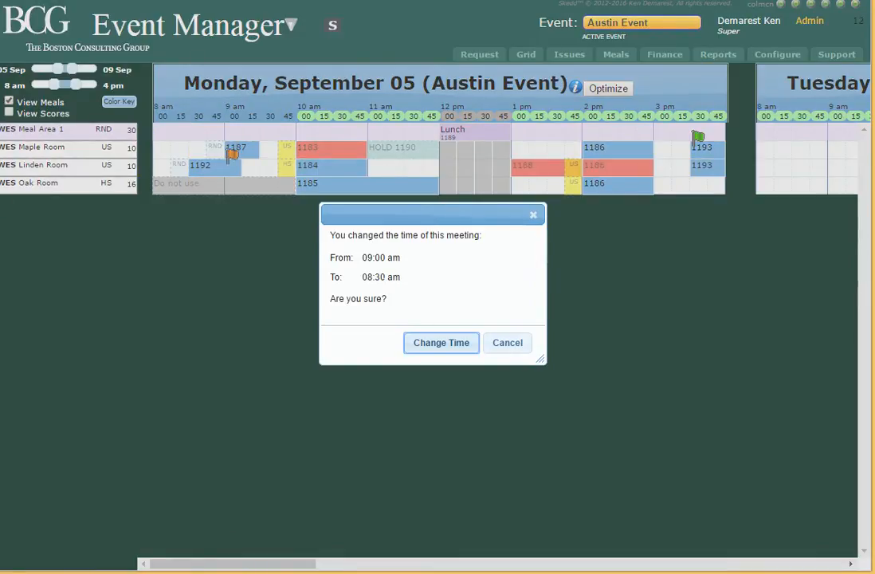
pyautogui.click(443, 349)
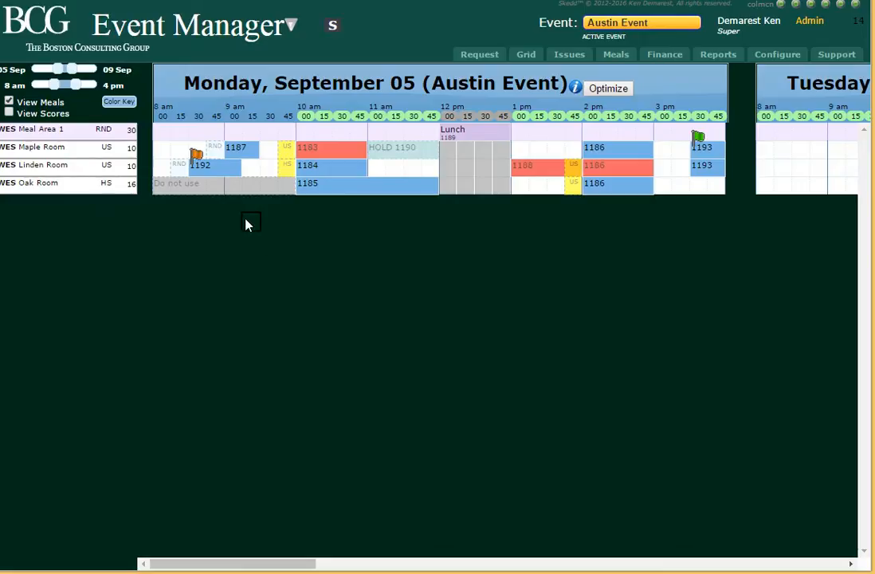
pyautogui.moveTo(226, 171)
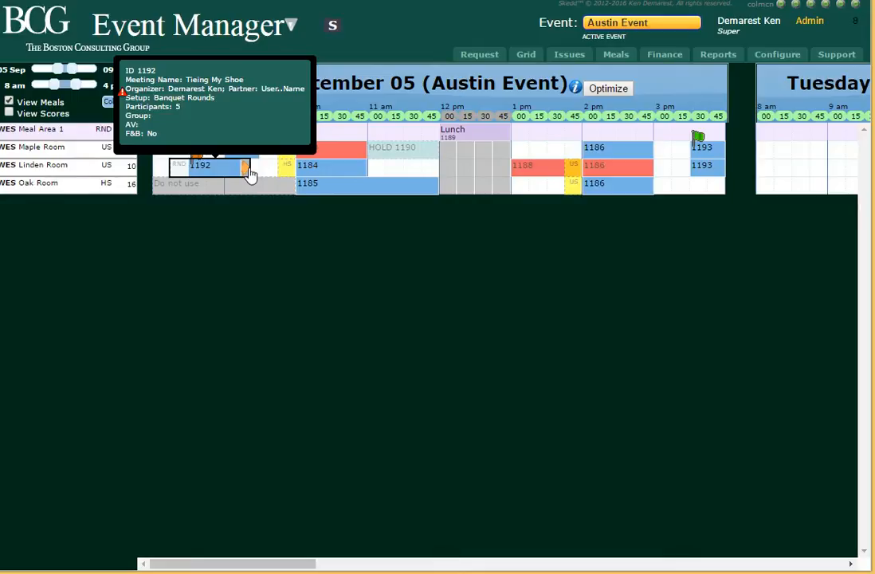
# Extend the Tieing My Shoe meeting in the Linden Room to end at 09:30 am.
pyautogui.moveTo(250, 174); pyautogui.dragTo(271, 173)
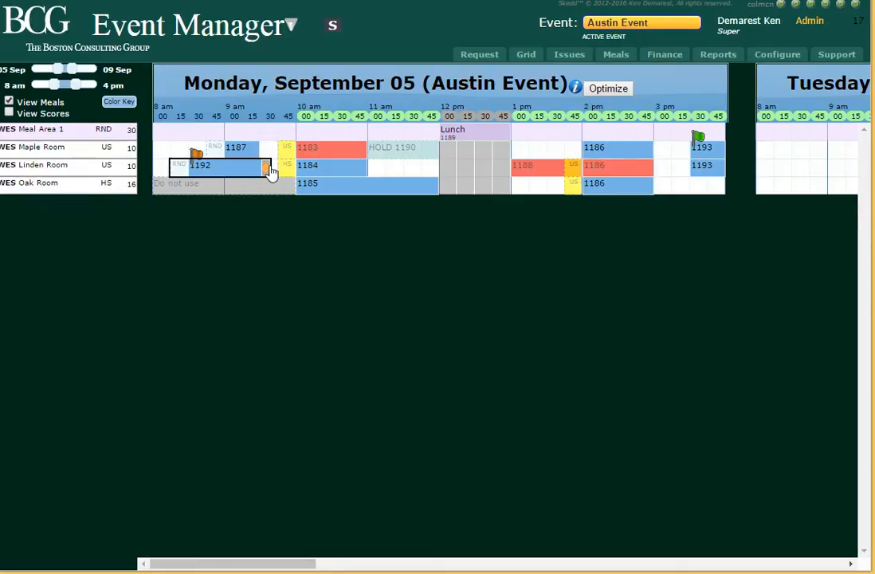
pyautogui.moveTo(271, 172); pyautogui.dragTo(268, 172)
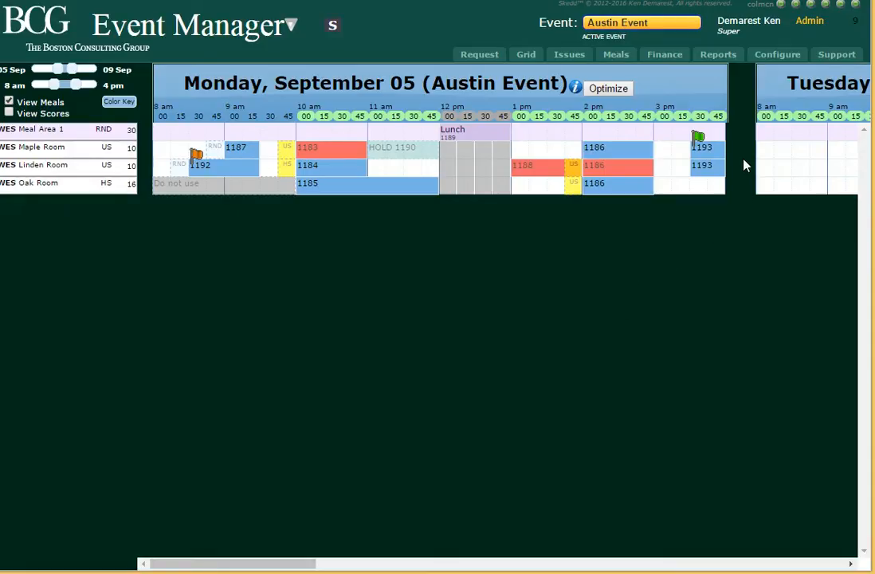
# Move the ShortButLarge meeting to start at 03:00 pm and confirm the time change.
pyautogui.moveTo(721, 160)
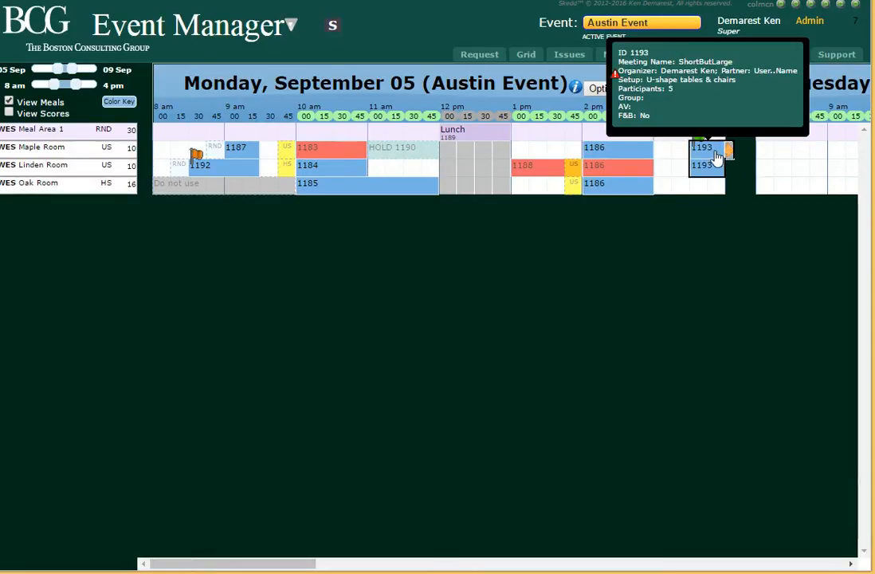
pyautogui.moveTo(717, 157); pyautogui.dragTo(690, 162)
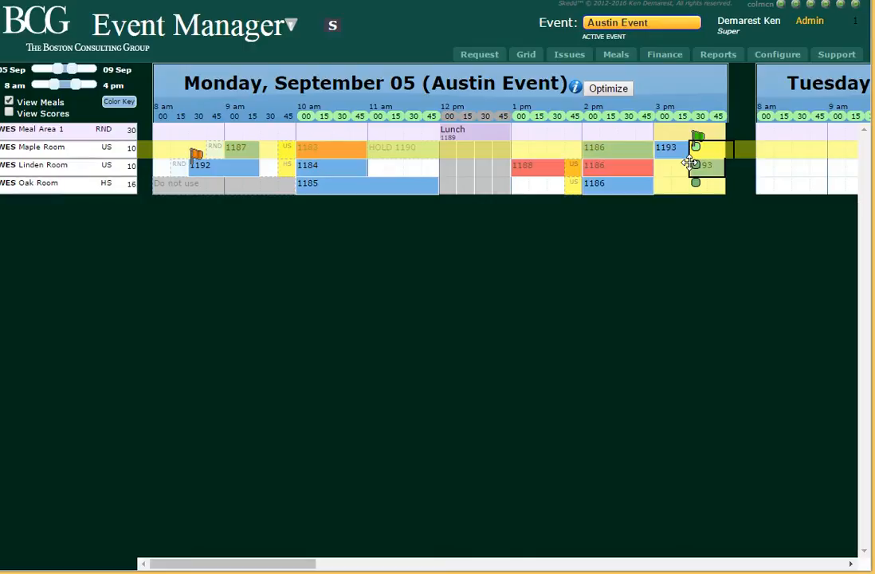
pyautogui.moveTo(689, 162); pyautogui.dragTo(680, 161)
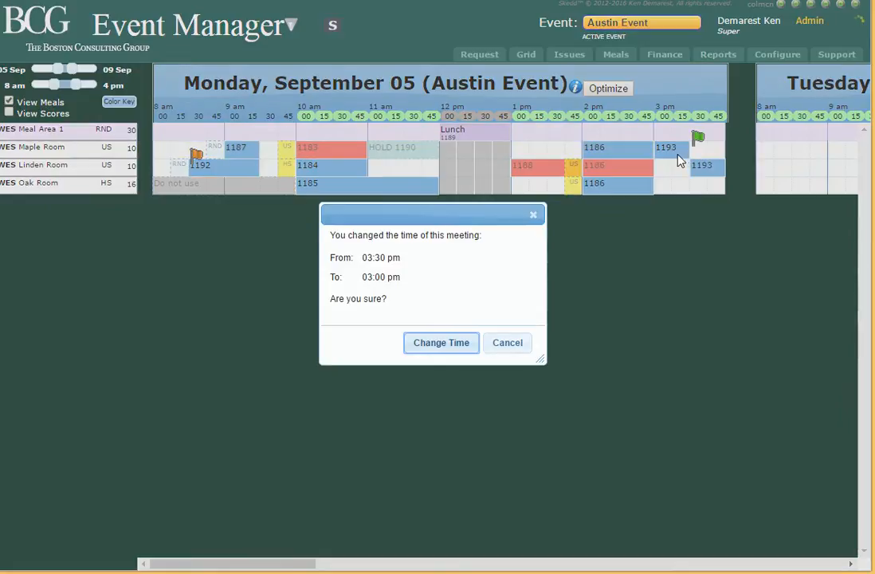
pyautogui.click(456, 349)
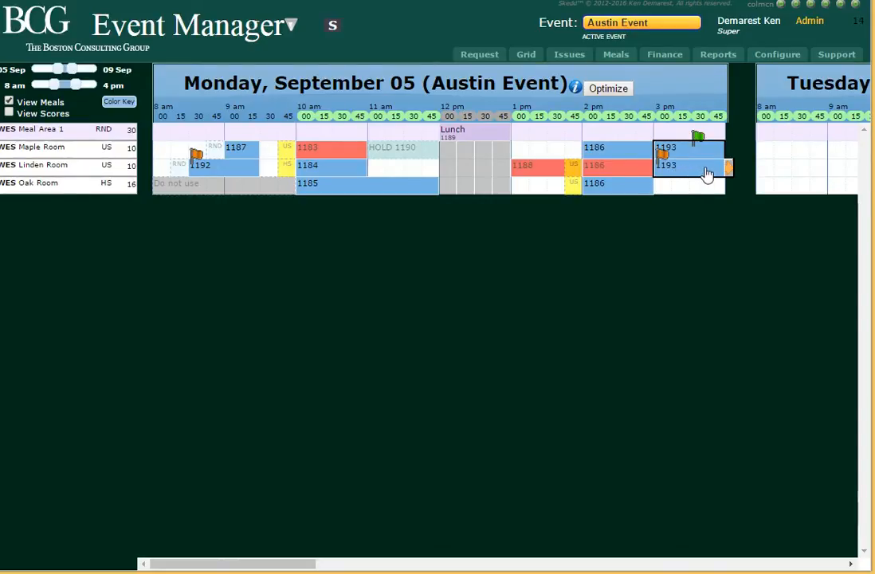
# Shorten the ShortButLarge meeting in the Maple and Linden Rooms to end at 03:15 pm.
pyautogui.moveTo(684, 161)
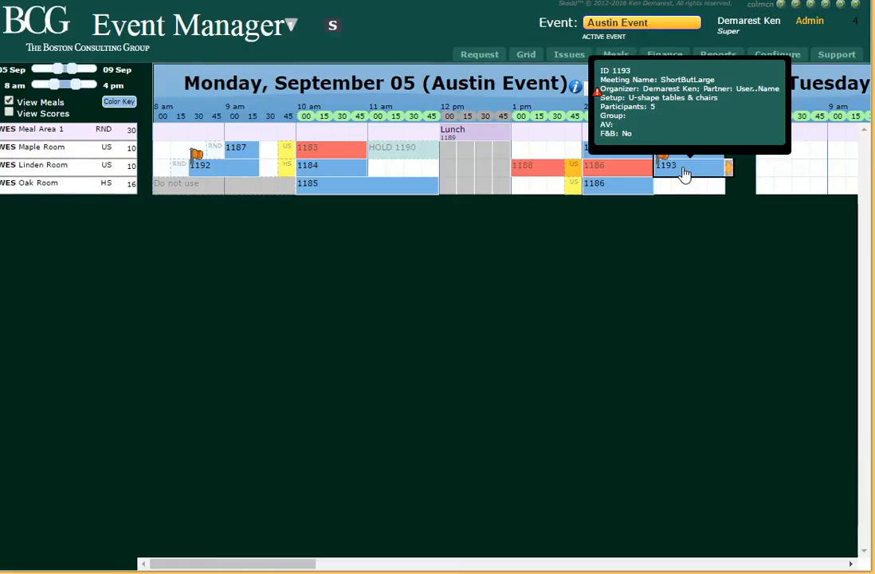
pyautogui.moveTo(683, 173); pyautogui.dragTo(688, 160)
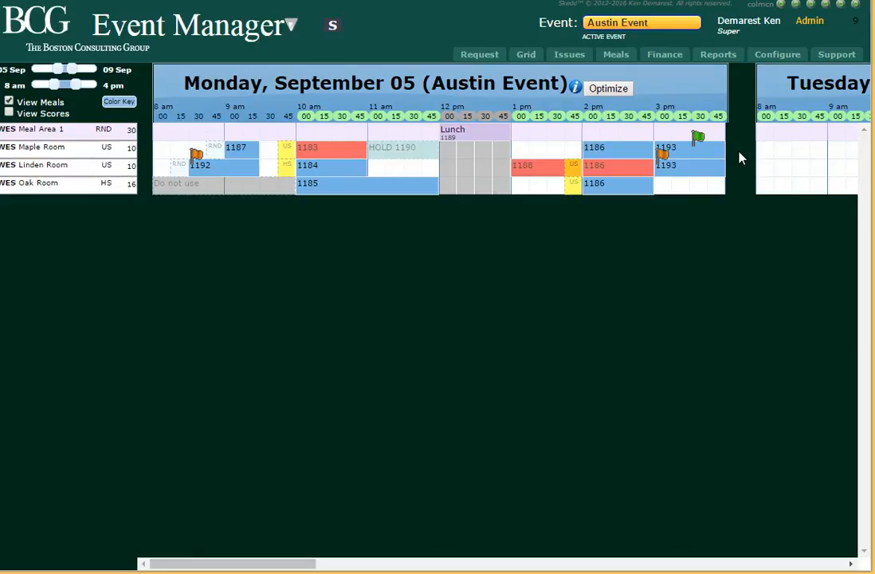
pyautogui.moveTo(681, 158)
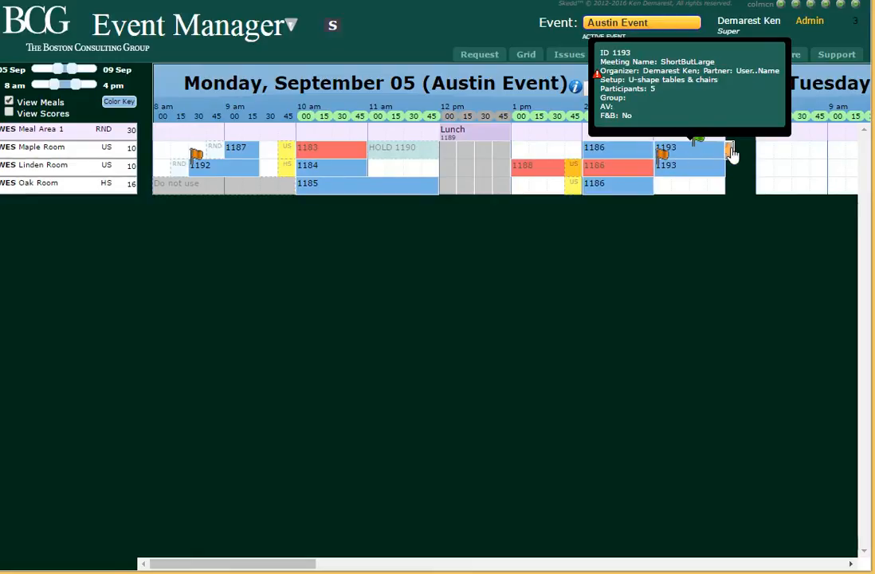
pyautogui.moveTo(729, 151); pyautogui.dragTo(682, 166)
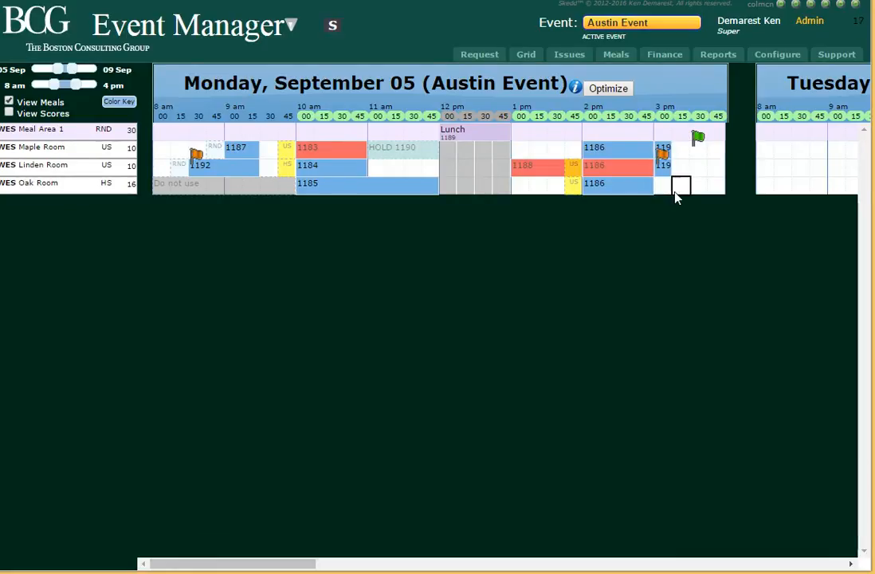
pyautogui.moveTo(671, 151)
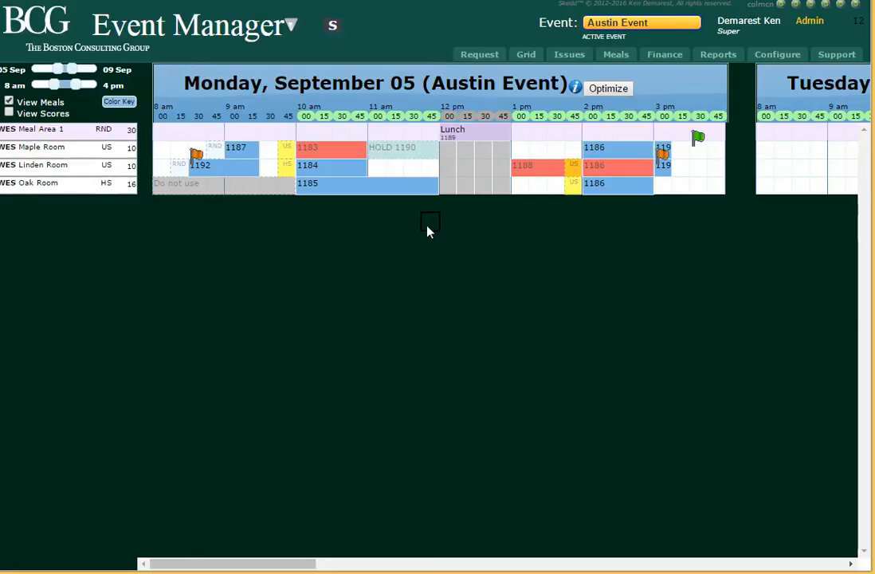
# Set the number of participants of the Auto Committee meeting in the Maple Room to 10 and save it.
pyautogui.moveTo(341, 151)
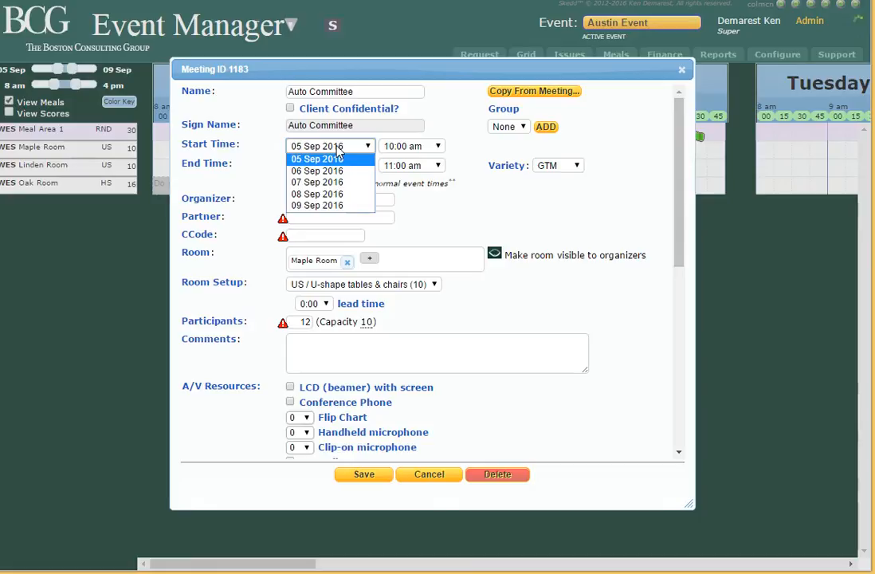
pyautogui.doubleClick(342, 152)
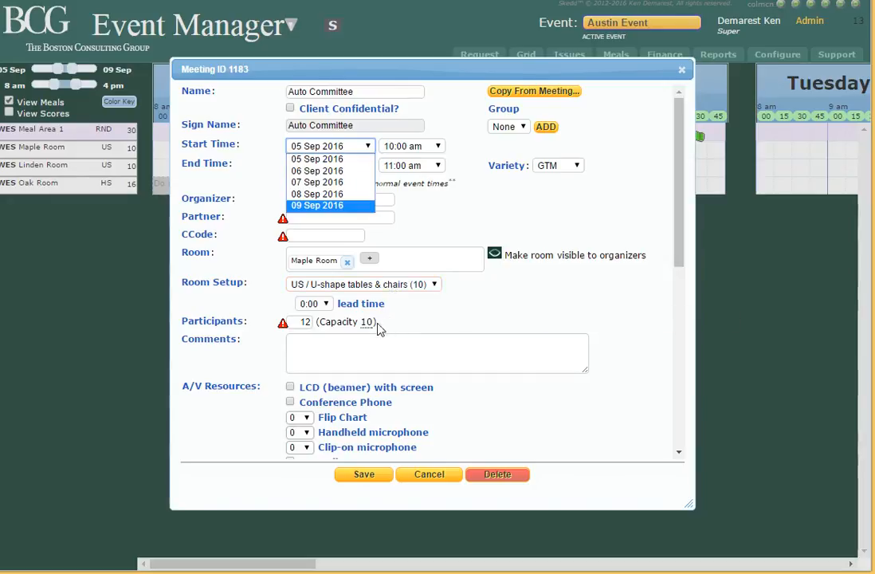
pyautogui.moveTo(368, 328)
pyautogui.moveTo(304, 322); pyautogui.dragTo(325, 322)
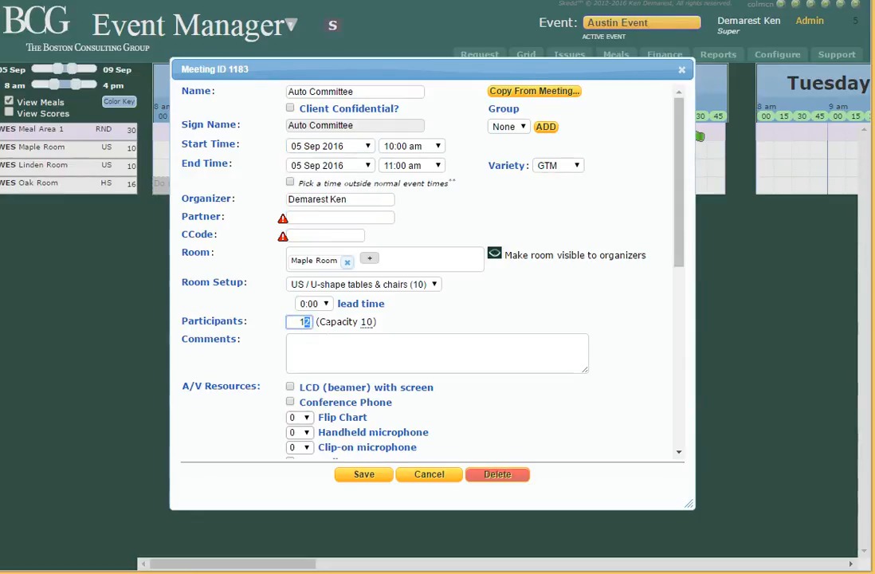
pyautogui.write('0')
pyautogui.press('Tab')
pyautogui.click(365, 475)
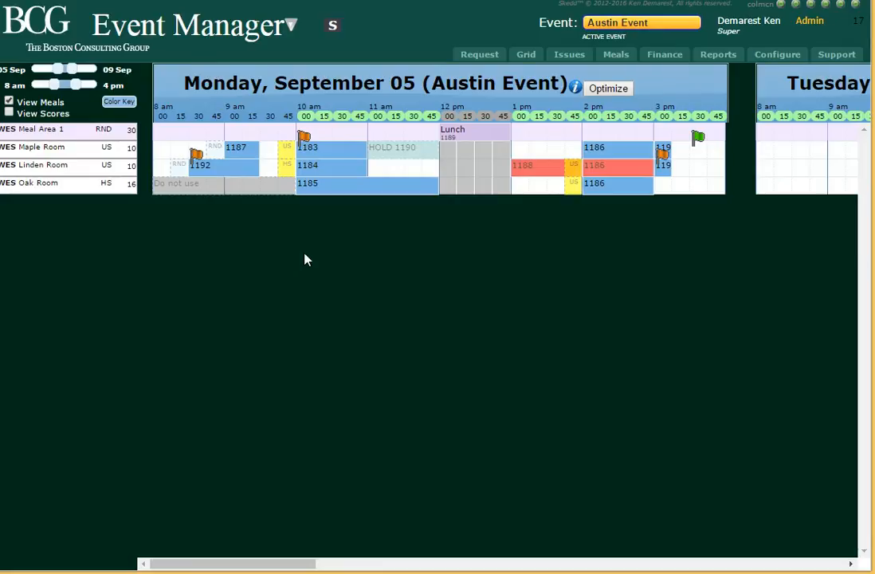
# Resolve the Auto Committee meeting's setup change by giving it 15 minutes of lead time.
pyautogui.moveTo(291, 156)
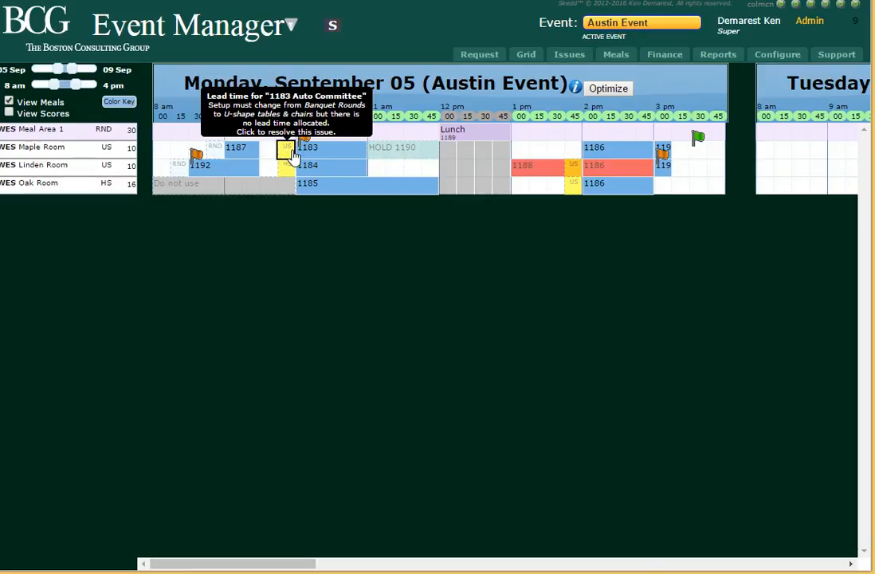
pyautogui.click(292, 154)
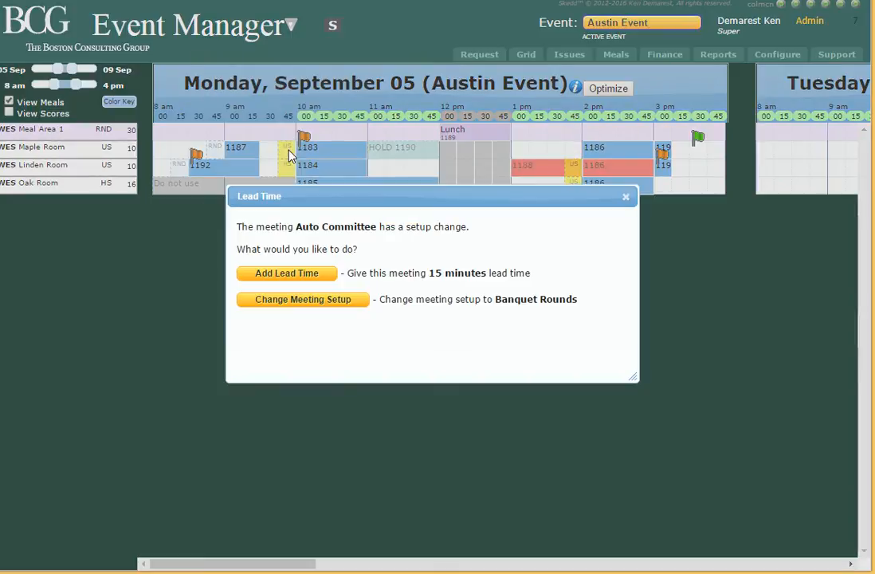
pyautogui.click(289, 272)
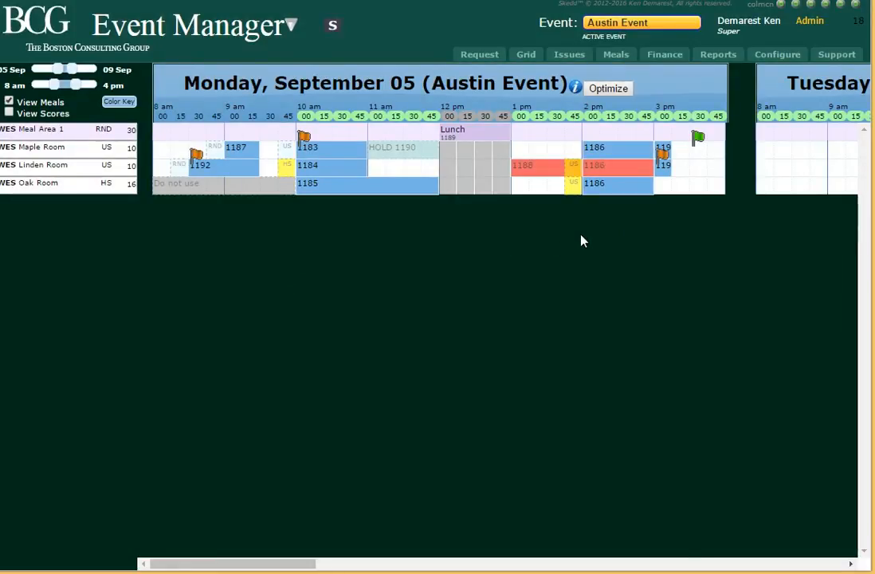
# Resolve the Finance You Home meeting's lead time issue by changing its setup to Banquet Rounds.
pyautogui.click(287, 170)
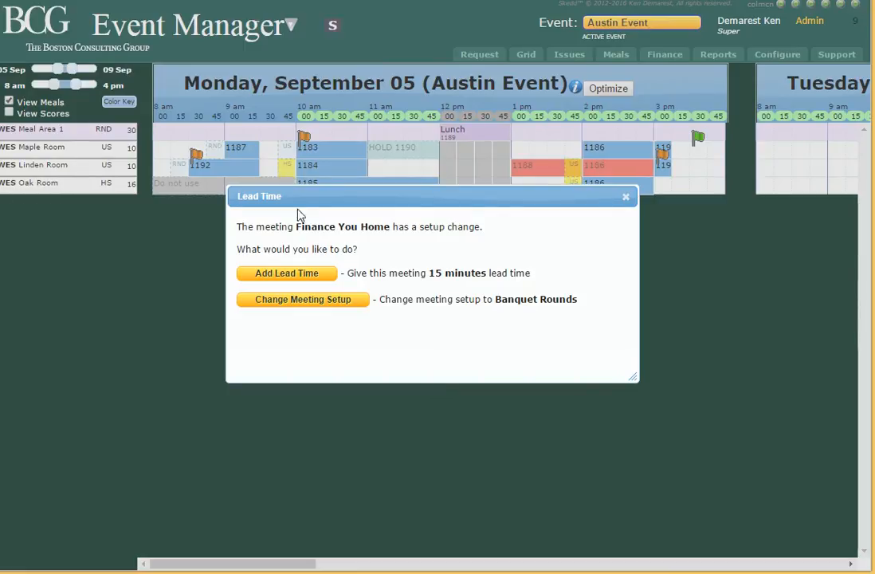
pyautogui.click(303, 306)
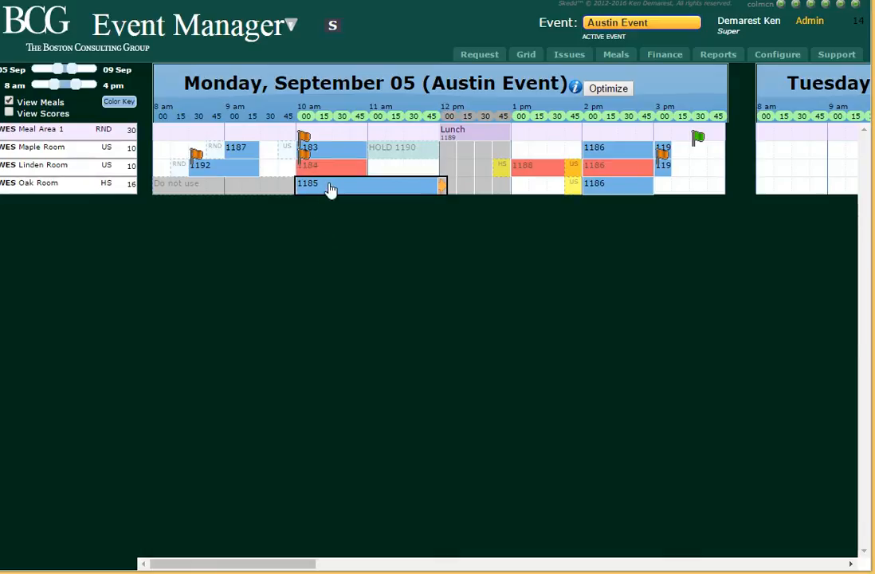
# Set the Finance You Home meeting's room setup to HS / Hollow Square with 0:15 lead time and save it.
pyautogui.moveTo(336, 174)
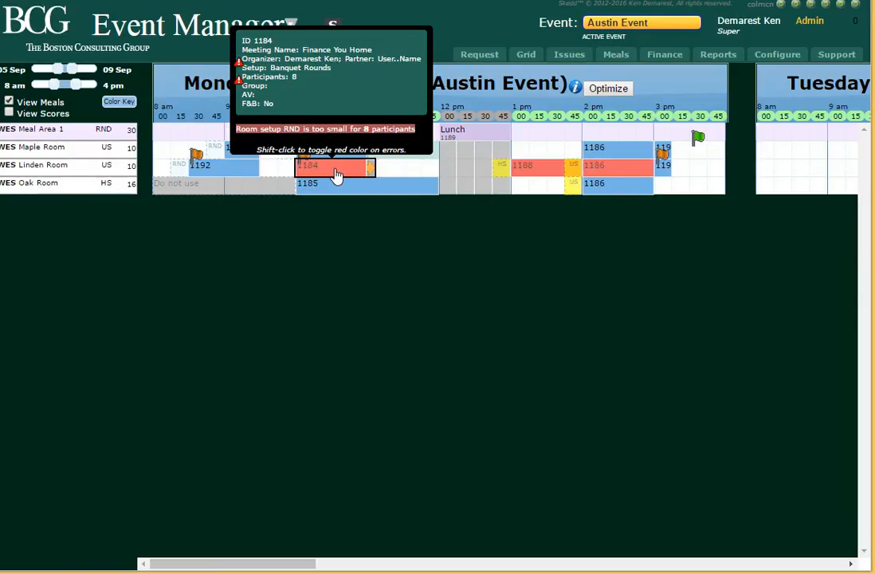
pyautogui.doubleClick(336, 174)
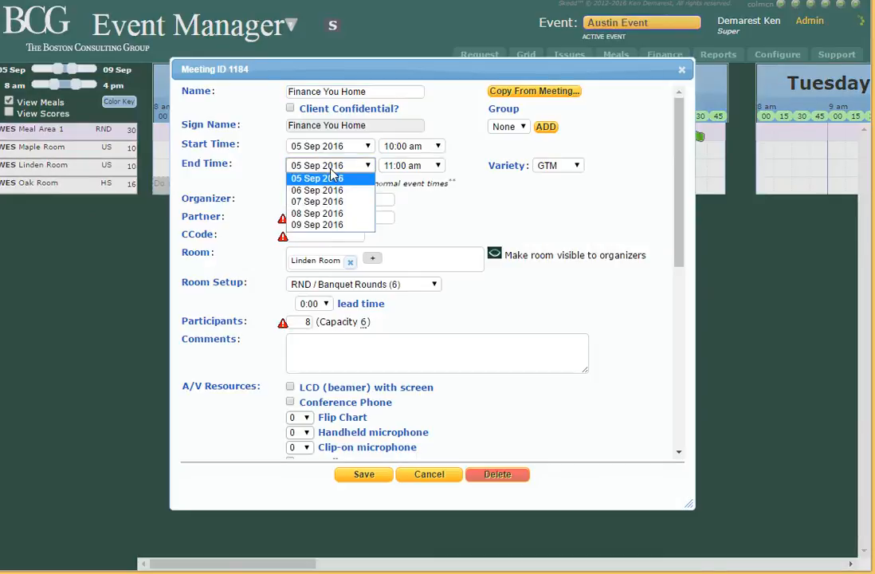
pyautogui.click(436, 284)
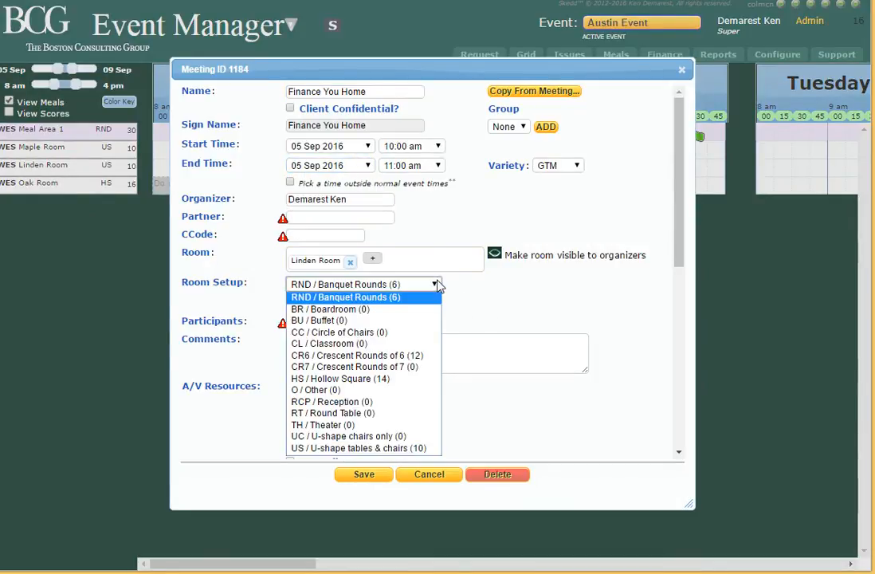
pyautogui.click(327, 379)
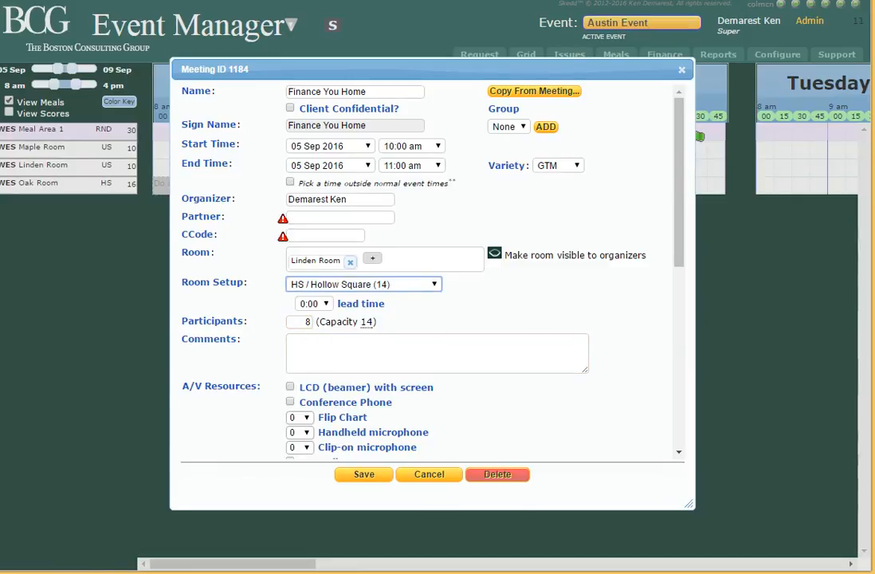
pyautogui.moveTo(367, 327)
pyautogui.click(327, 305)
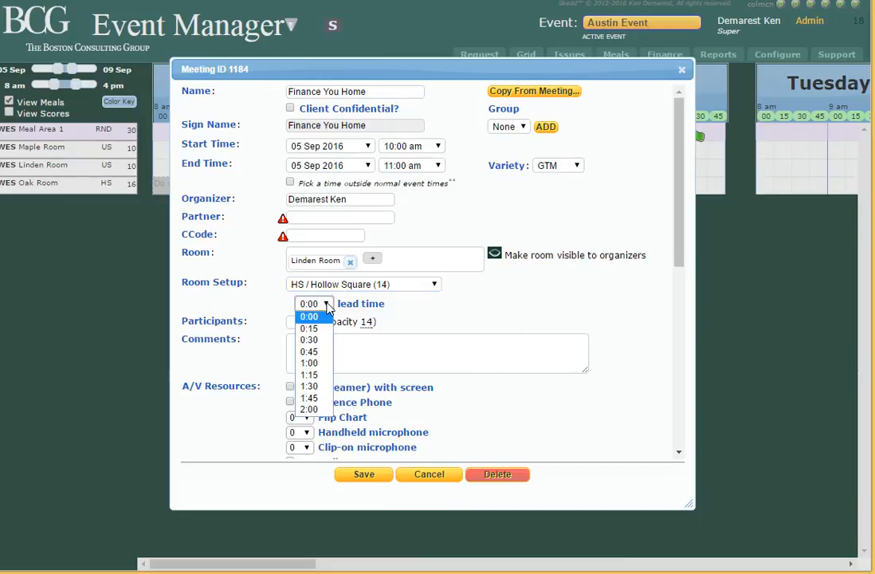
pyautogui.click(321, 328)
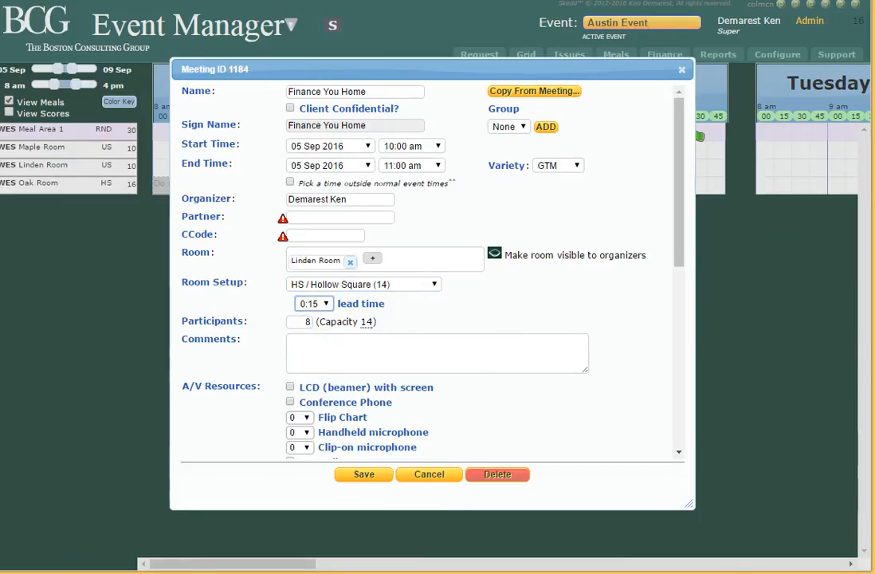
pyautogui.click(368, 474)
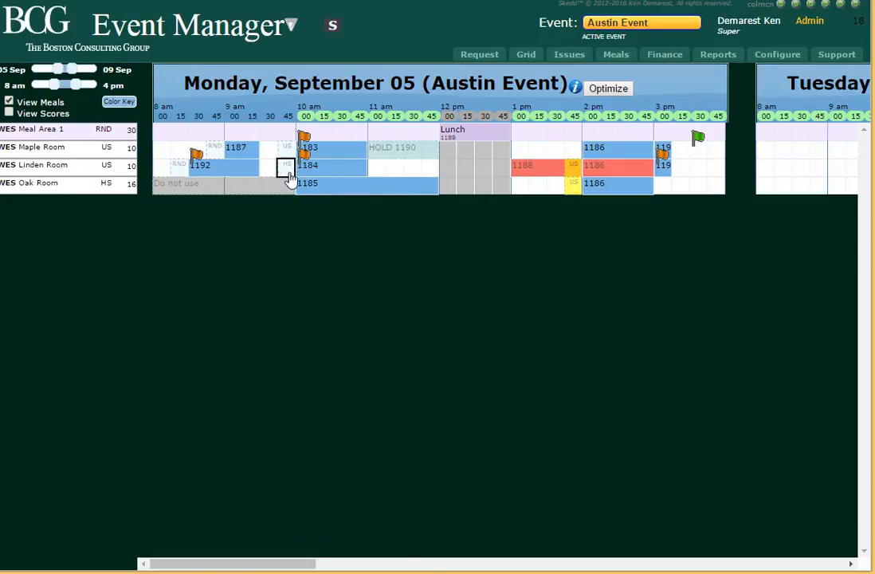
pyautogui.moveTo(289, 170)
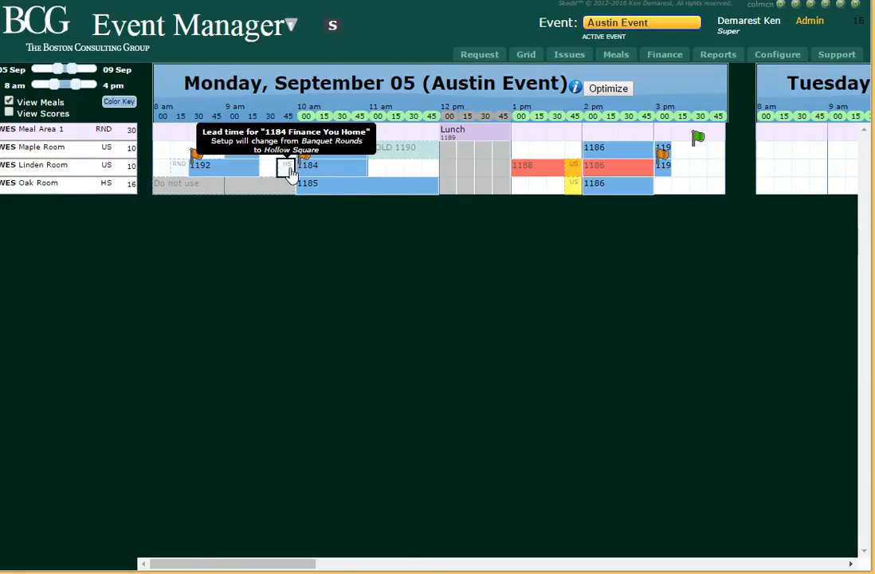